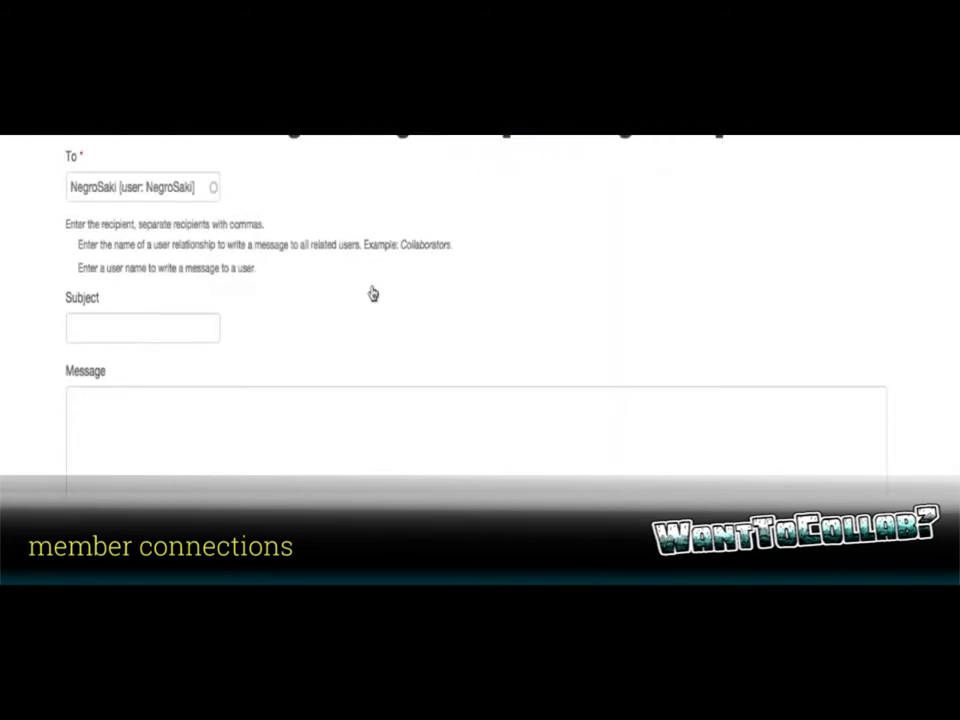
scroll(372, 292, "down", 2)
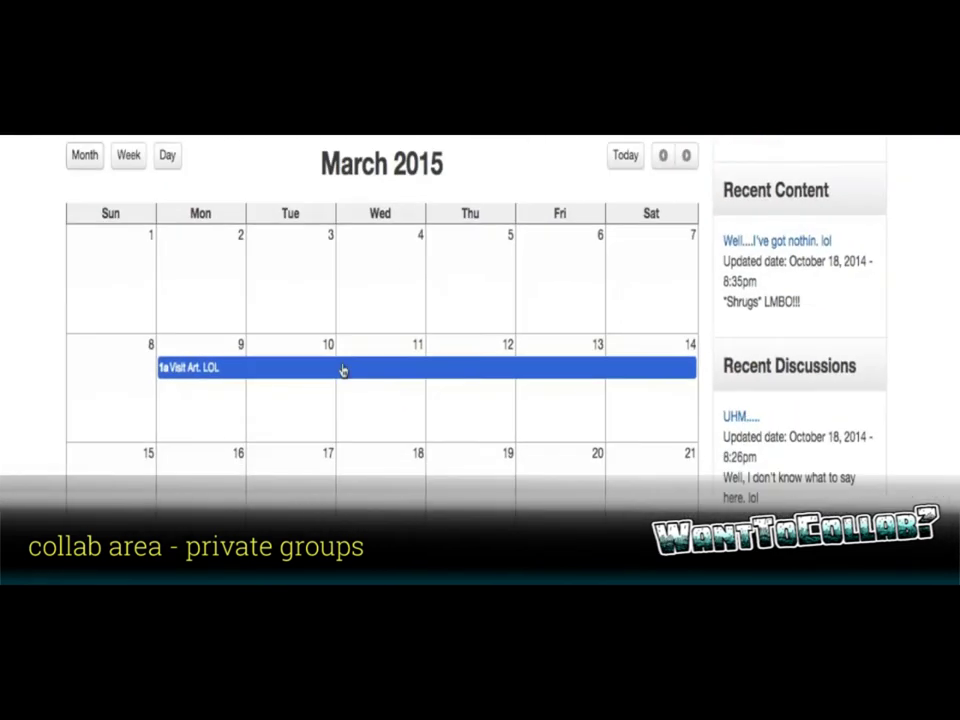
scroll(380, 360, "up", 3)
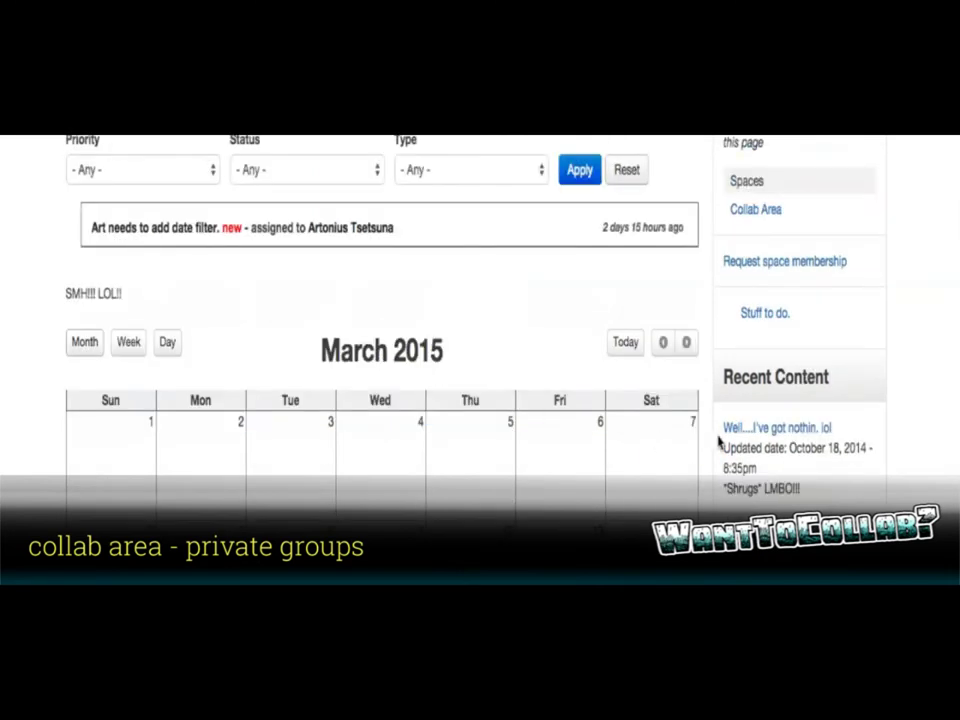
scroll(769, 432, "down", 1)
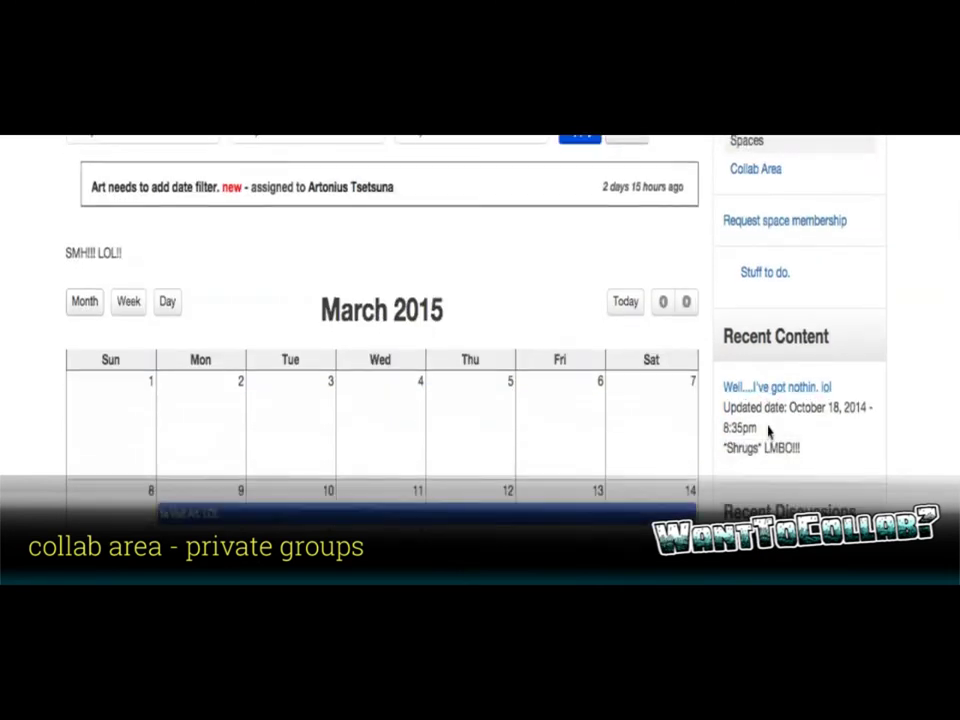
scroll(780, 400, "down", 5)
Step: Open the 'A question to post' discussion from the group page
left_click(788, 367)
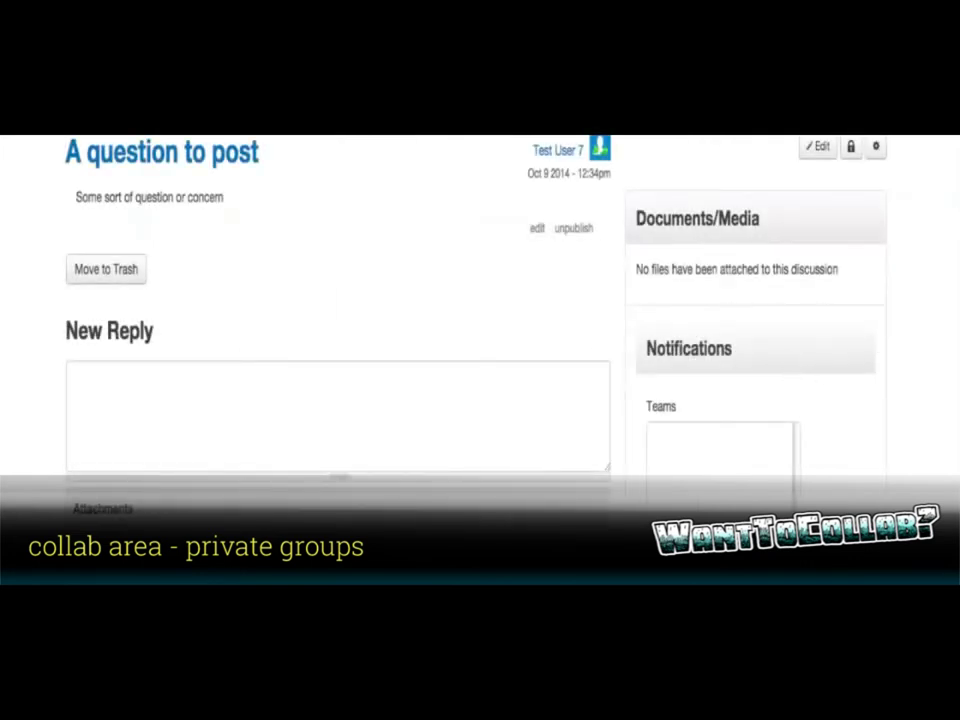
scroll(480, 320, "down", 3)
scroll(480, 320, "down", 3)
scroll(480, 320, "up", 4)
scroll(480, 320, "up", 2)
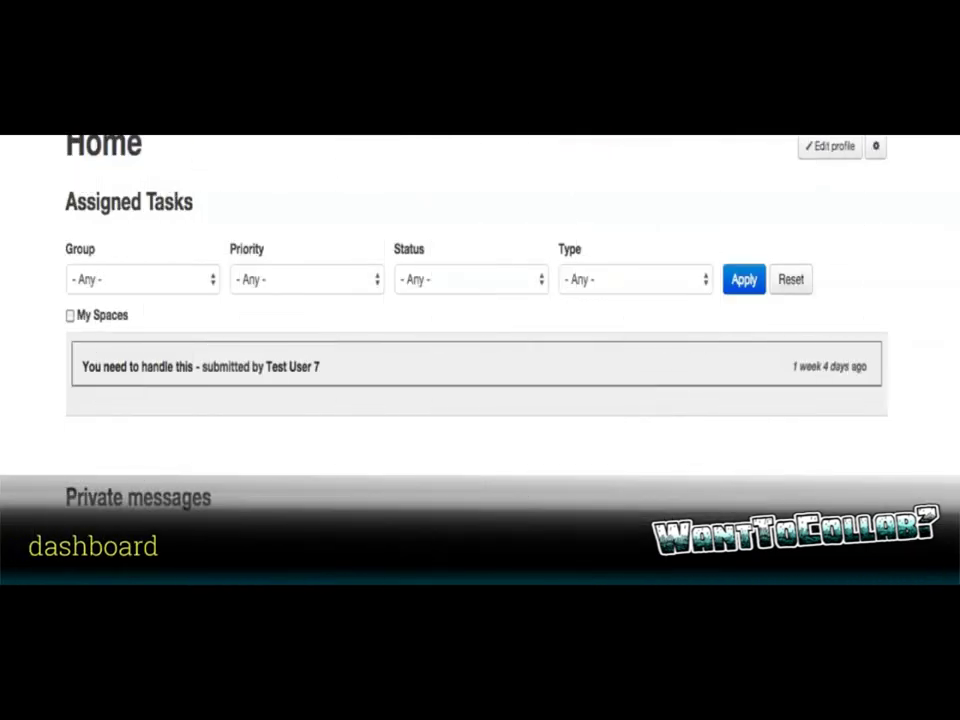
scroll(480, 320, "down", 2)
scroll(480, 320, "down", 3)
scroll(480, 320, "down", 2)
scroll(480, 320, "down", 2)
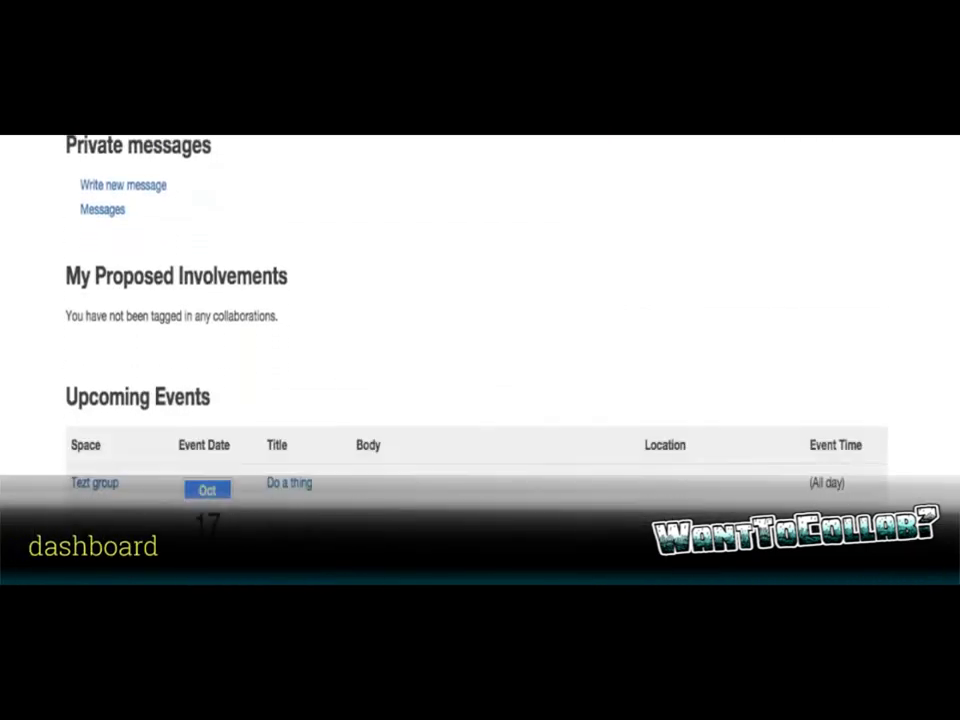
scroll(480, 320, "down", 1)
scroll(480, 320, "down", 1)
scroll(480, 320, "up", 3)
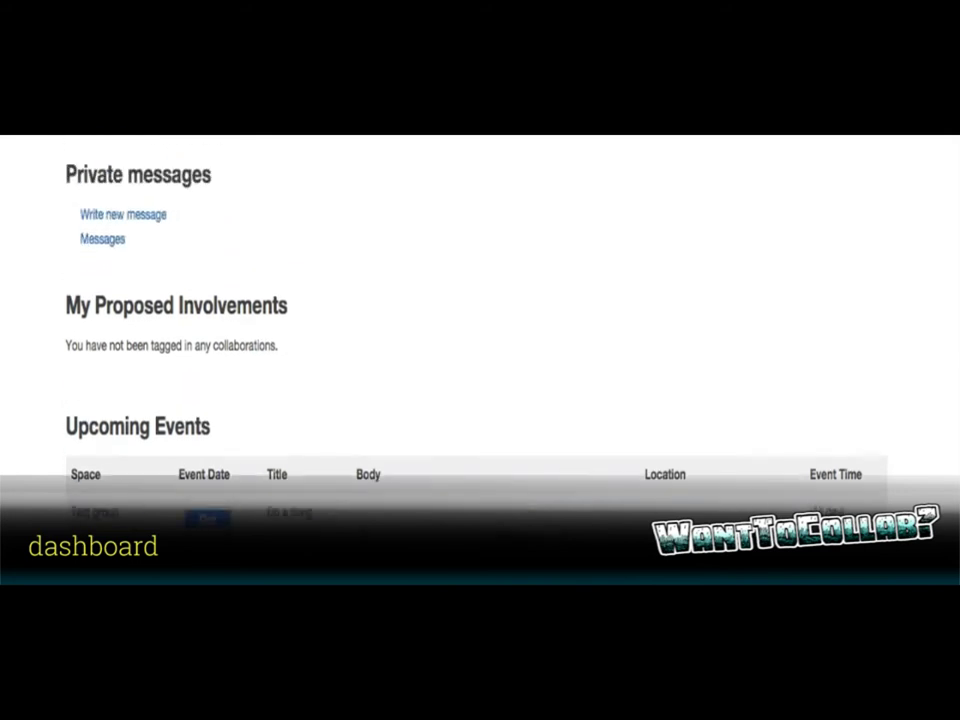
scroll(480, 320, "up", 1)
scroll(480, 320, "up", 2)
scroll(480, 320, "up", 1)
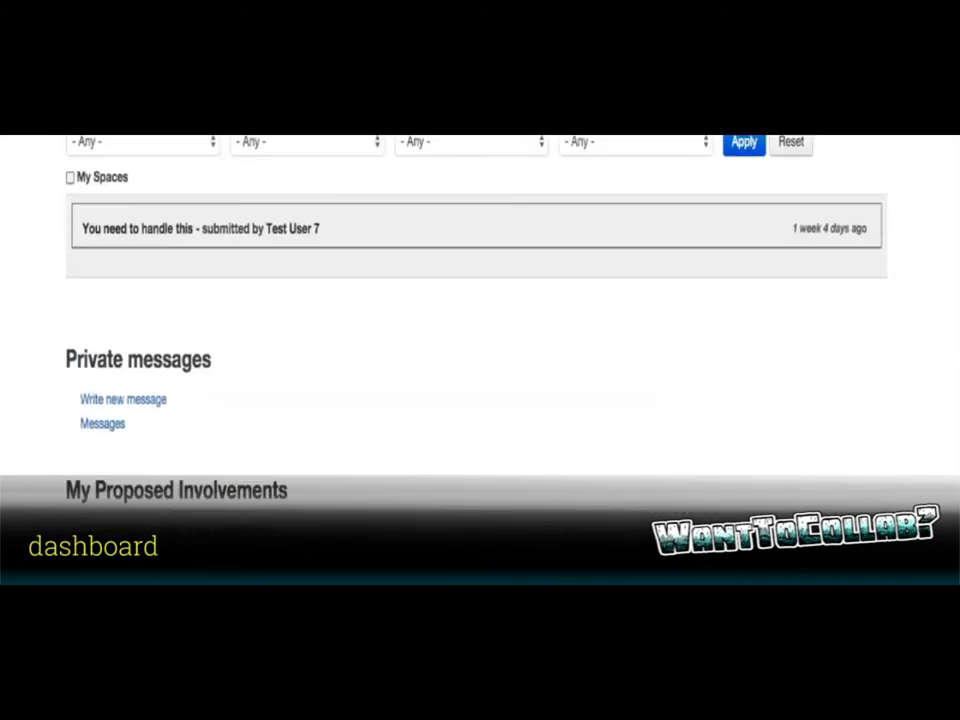
scroll(480, 320, "down", 1)
scroll(480, 320, "down", 2)
scroll(480, 320, "down", 2)
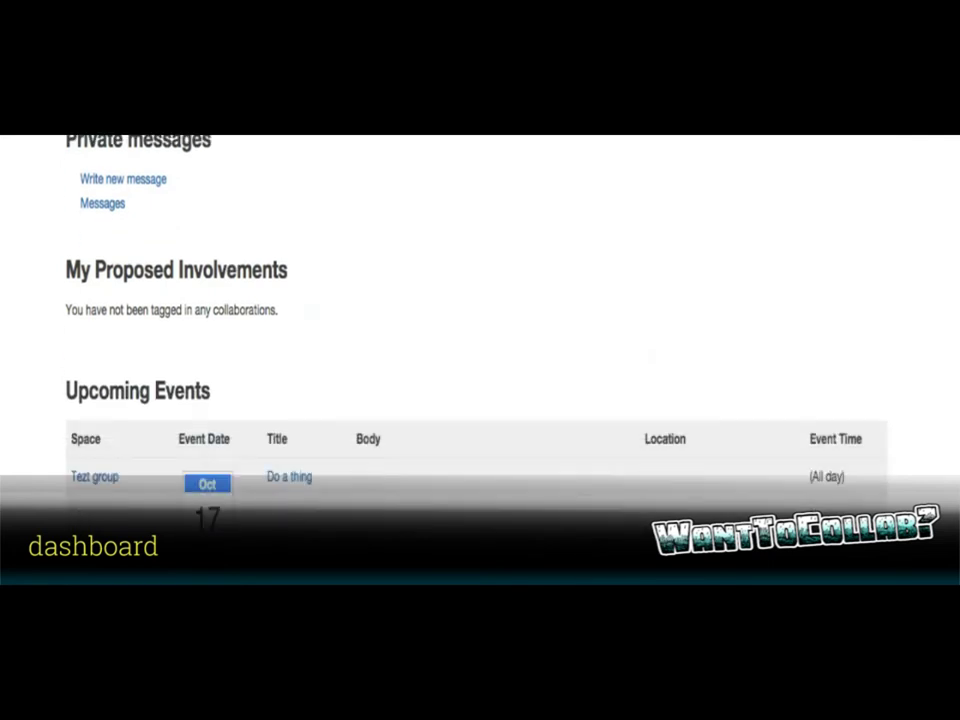
scroll(480, 320, "down", 2)
scroll(480, 320, "up", 1)
scroll(480, 320, "up", 1)
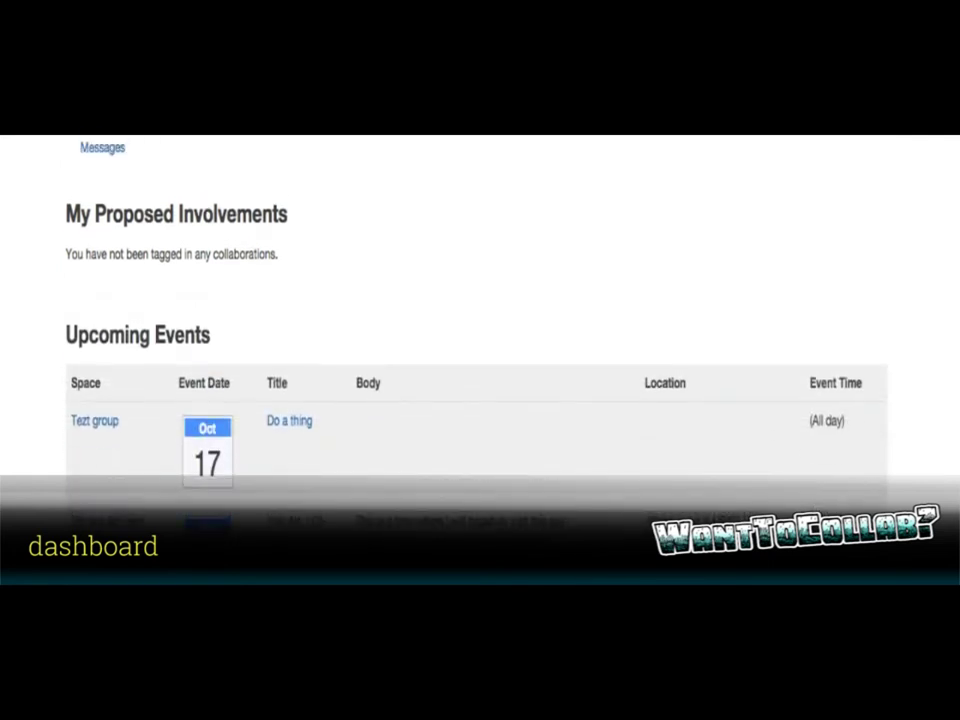
scroll(480, 320, "up", 1)
scroll(480, 320, "up", 3)
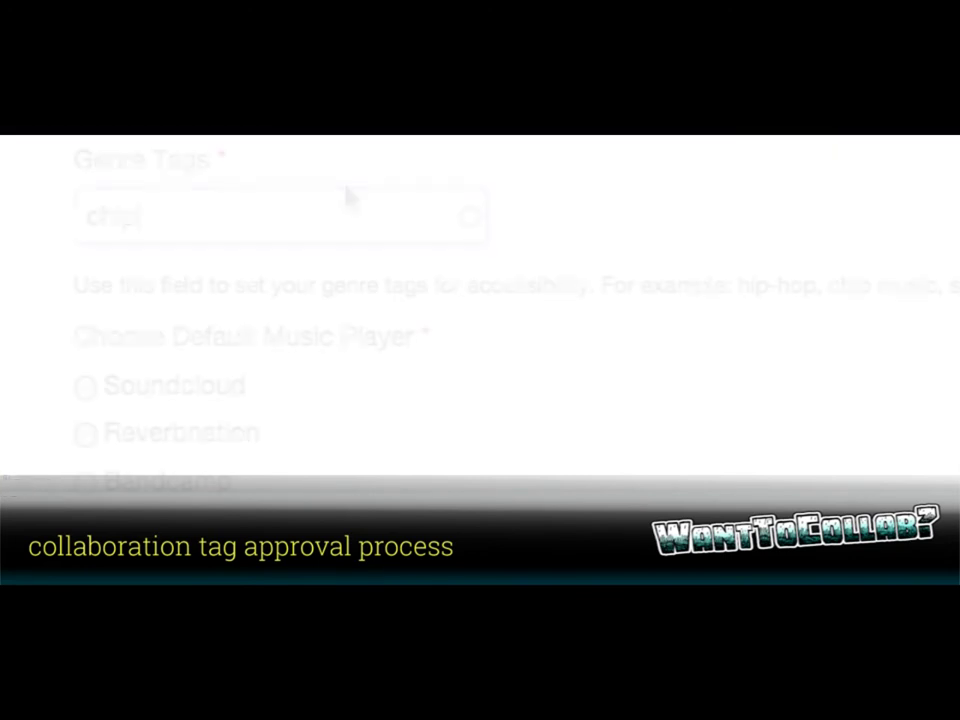
Step: Choose the Chip genre, add a Soundcloud link, and tag Artonius Tsetsuna as involved
left_click(248, 262)
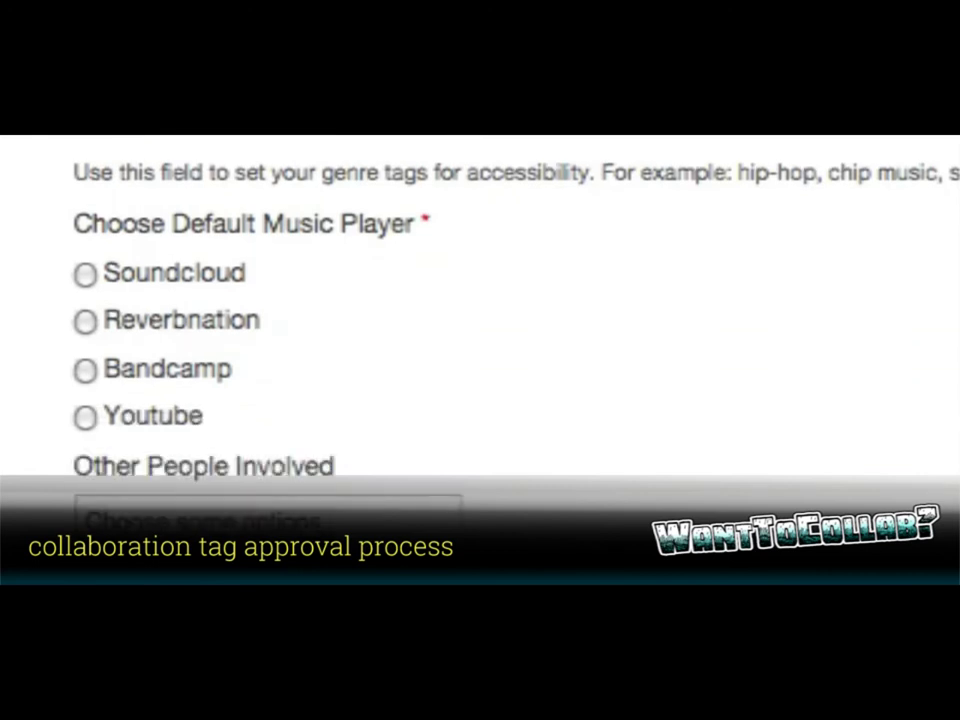
left_click(84, 277)
left_click(255, 470)
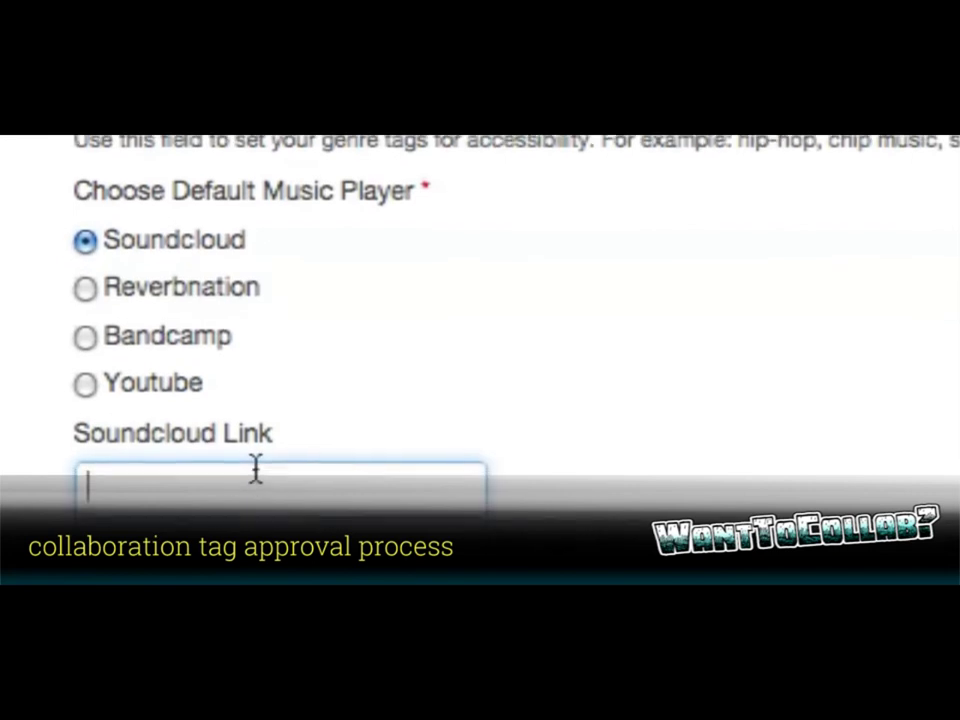
left_click(285, 492)
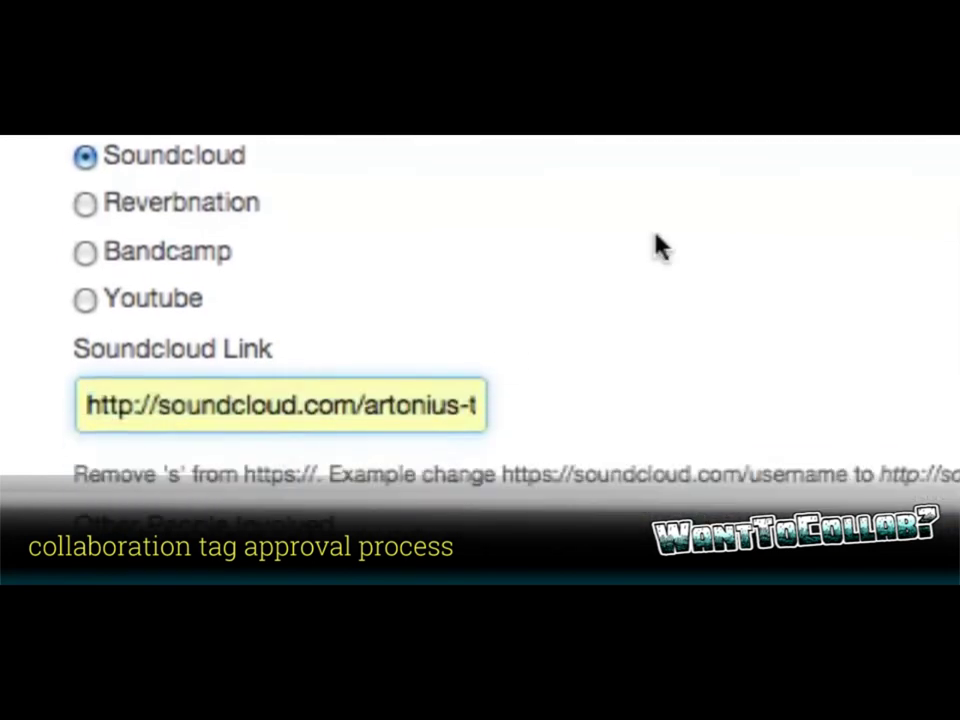
scroll(536, 268, "down", 2)
scroll(465, 341, "down", 2)
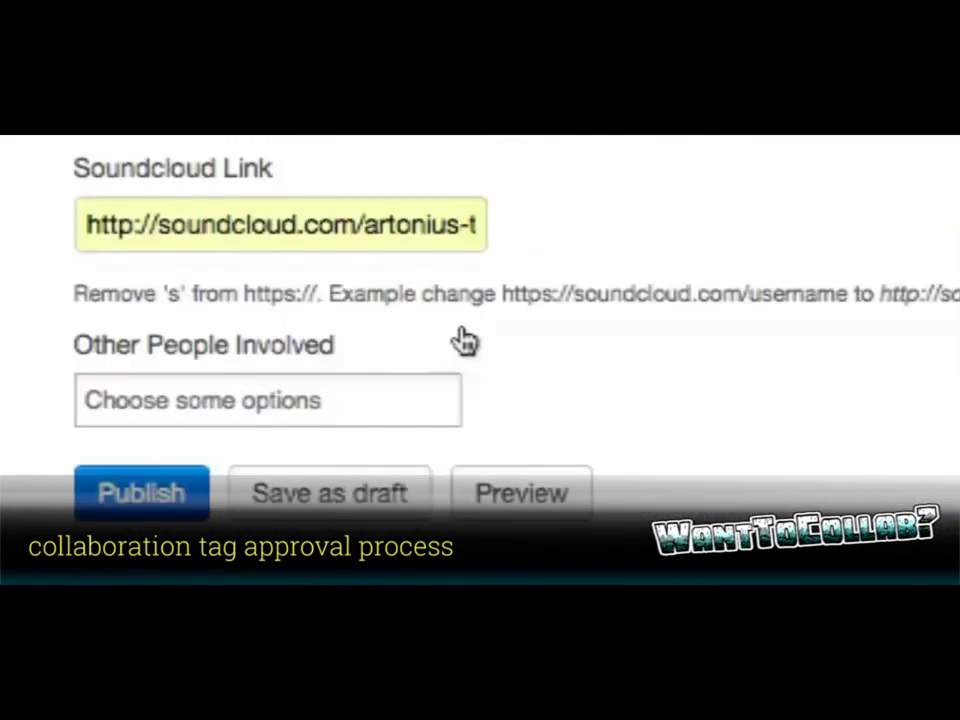
left_click(416, 392)
type("art")
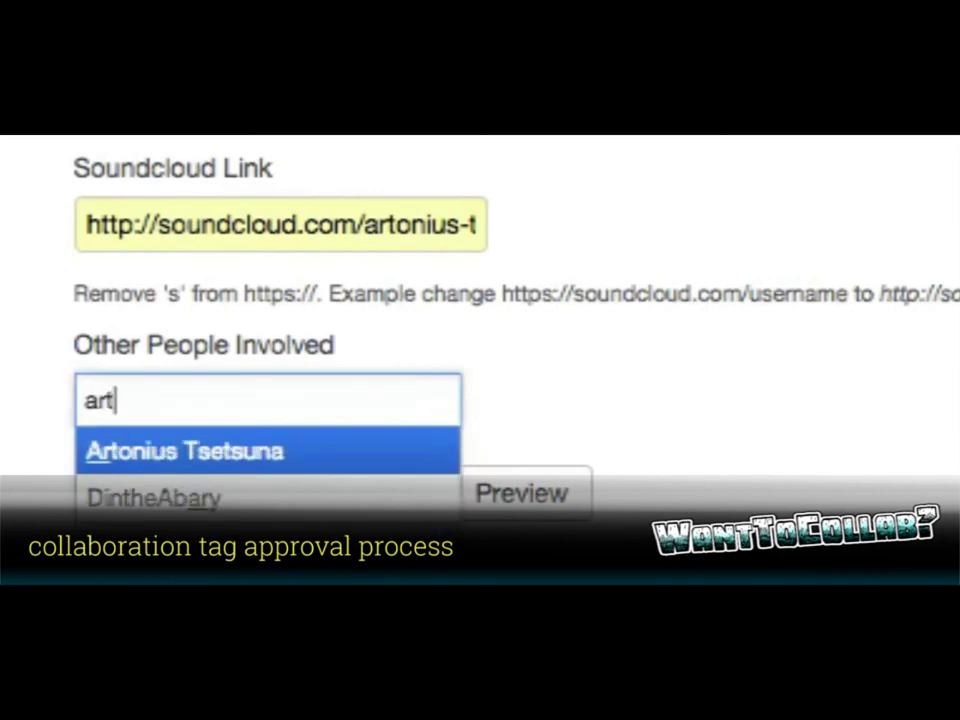
key("Return")
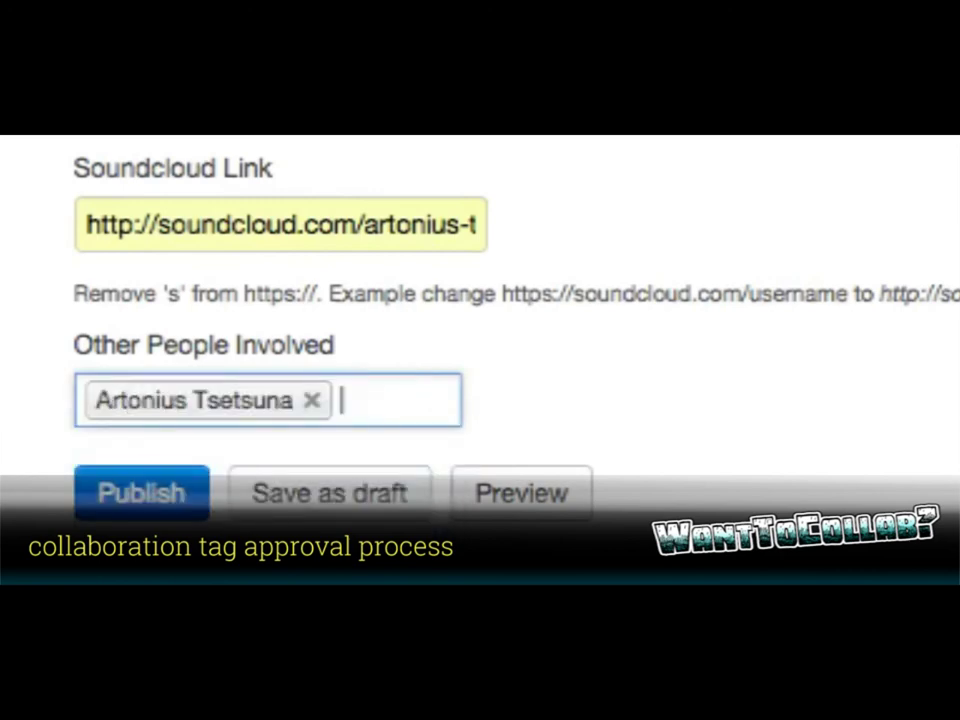